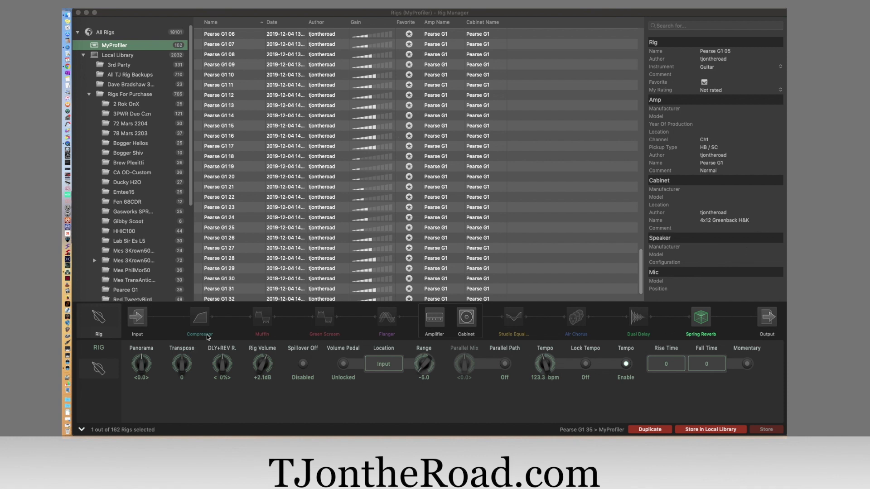
Check the rig's Spillover setting and Location options, leaving Location at Input
left_click(99, 335)
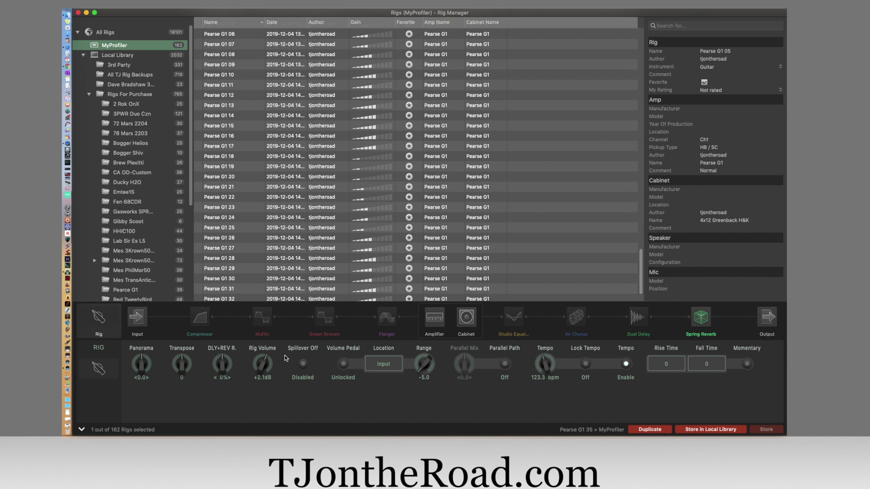
left_click(308, 366)
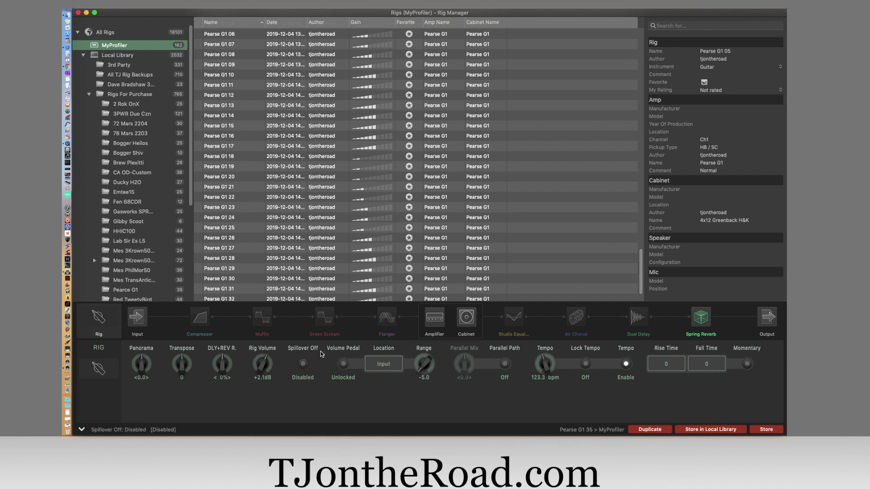
left_click(385, 370)
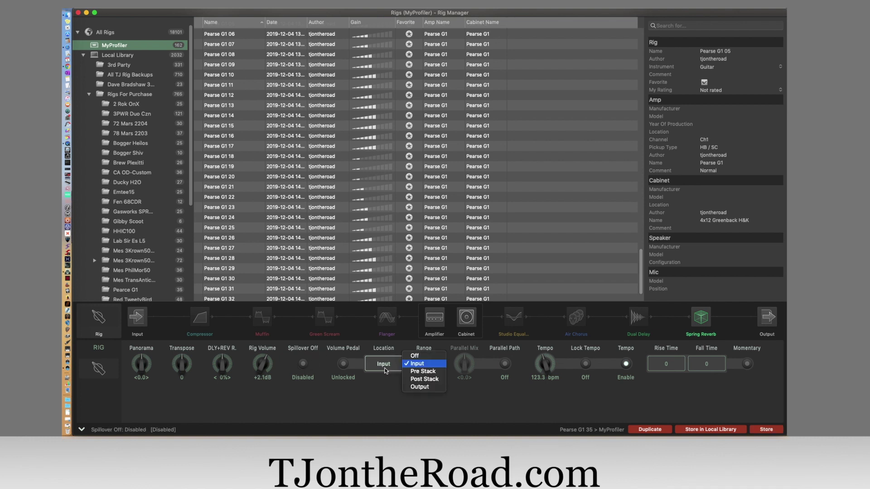
left_click(377, 385)
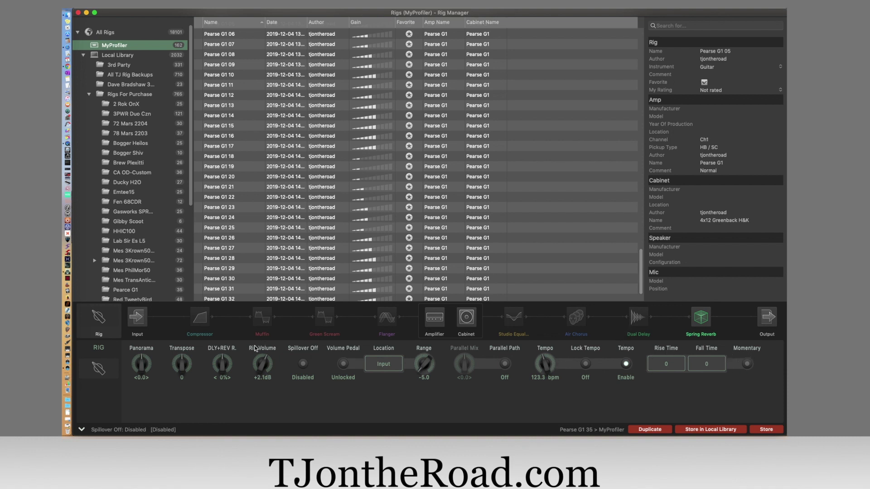
Show the Input module (Noise Gate 4.2, Clean Sens 1.3 dB) with Source left at Input
left_click(137, 321)
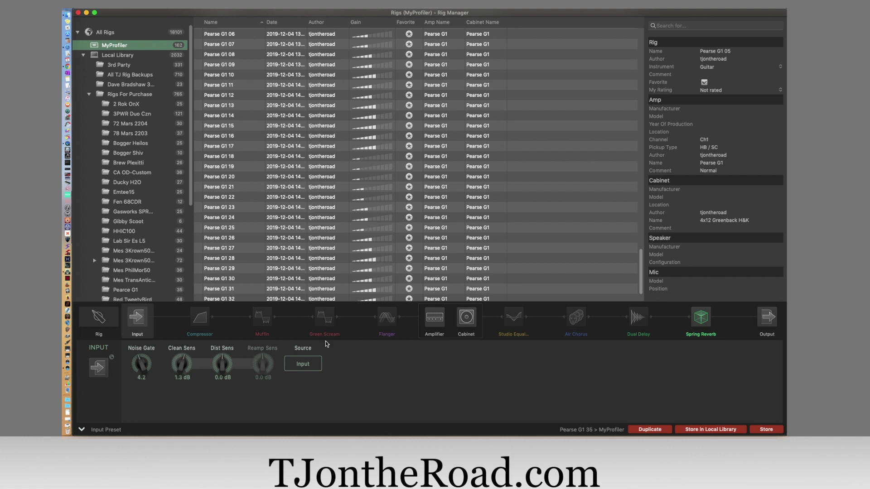
left_click(303, 367)
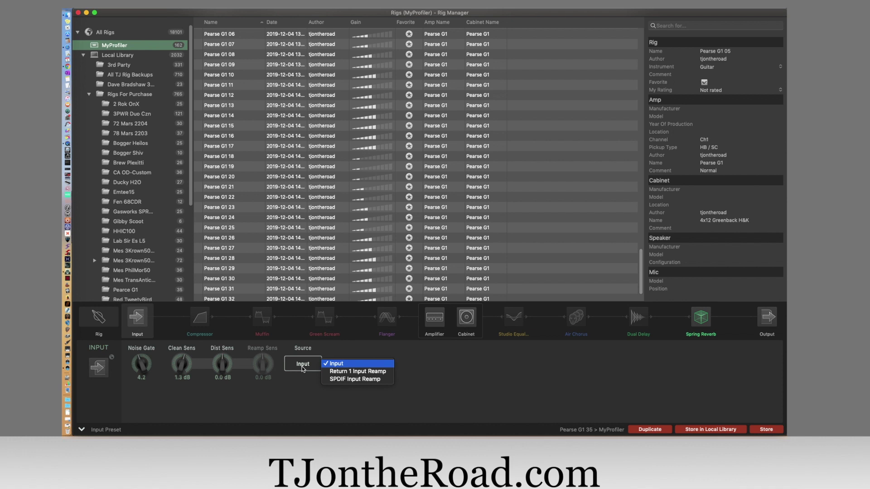
left_click(98, 373)
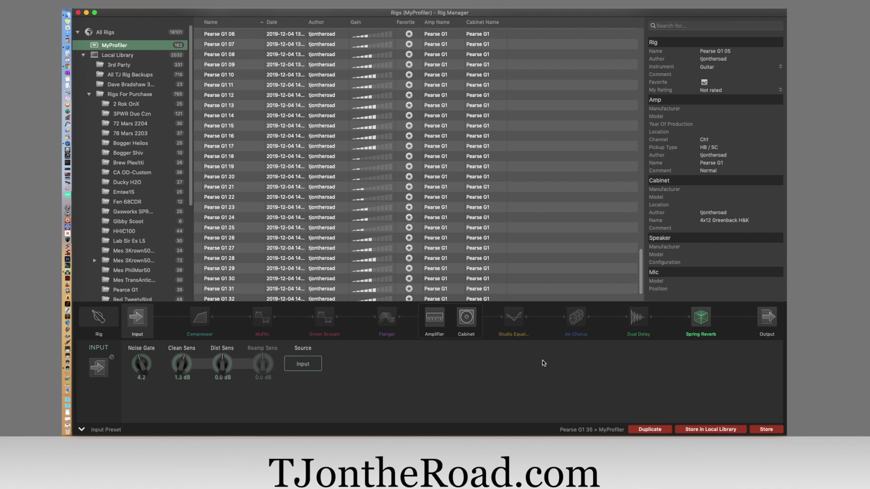
Switch on the slot A Compressor to reveal its settings
left_click(202, 322)
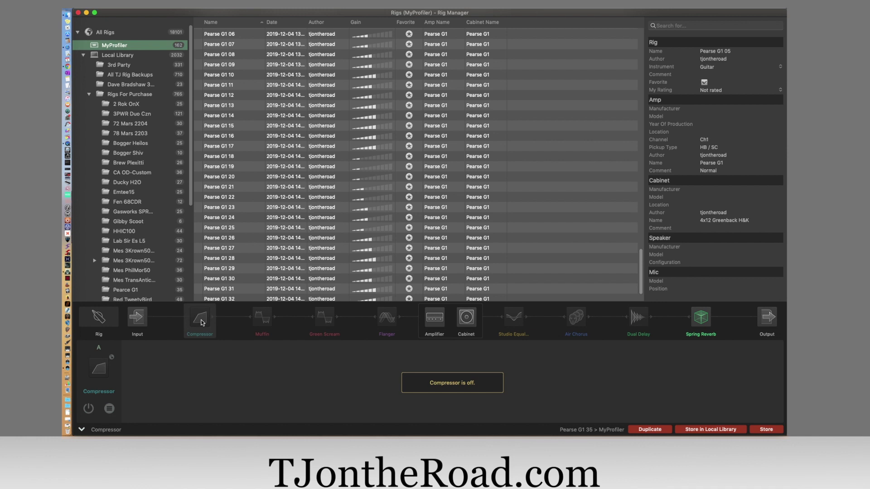
left_click(88, 410)
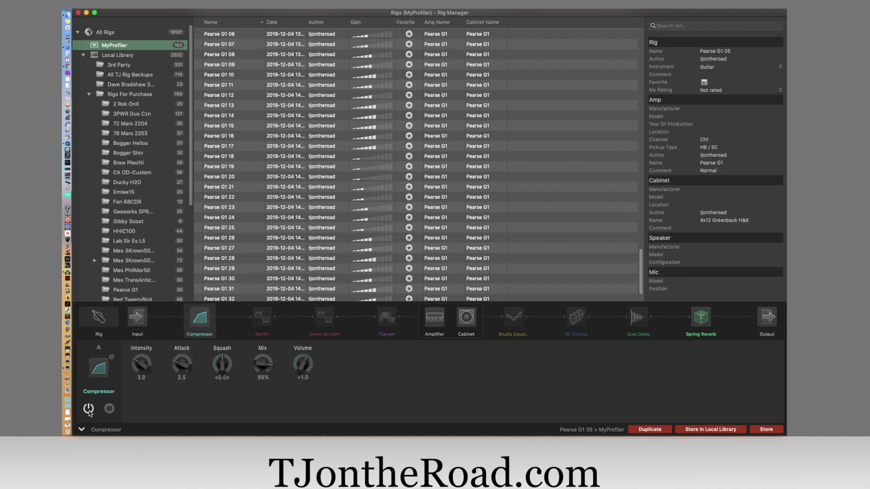
left_click(89, 409)
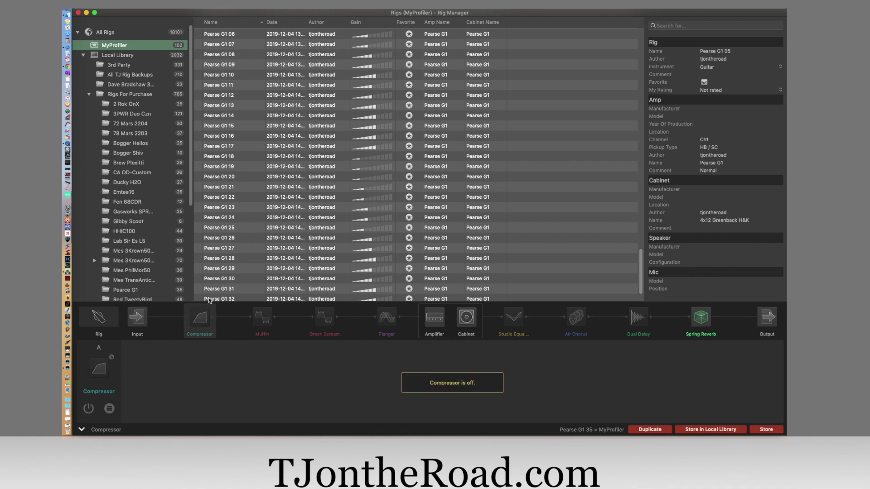
left_click(203, 322)
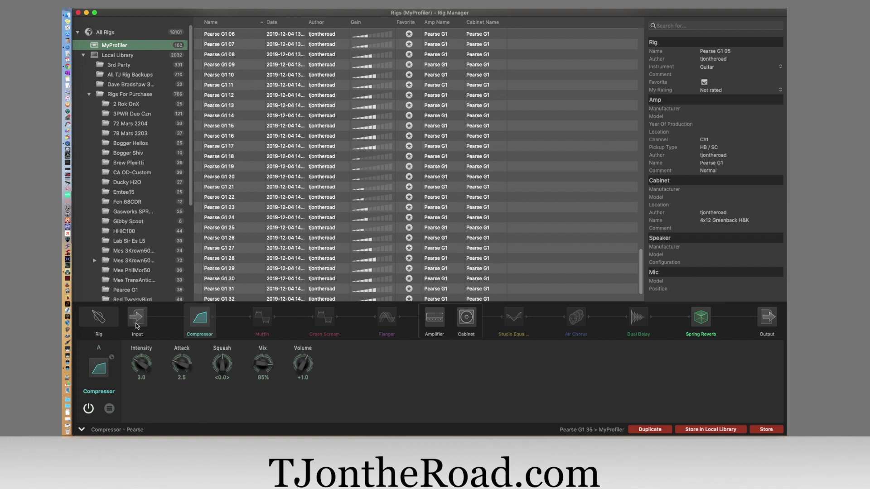
Browse the slot A effect-type list, keeping Compressor as the effect
left_click(113, 410)
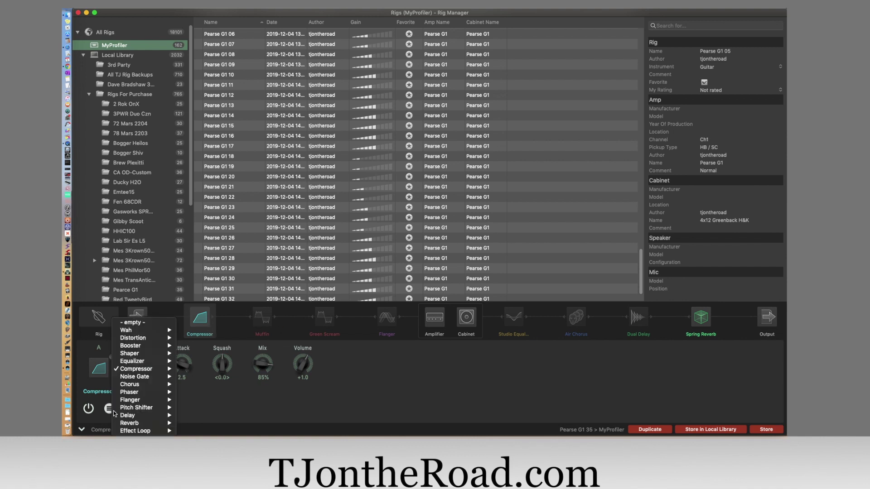
mouse_move(118, 410)
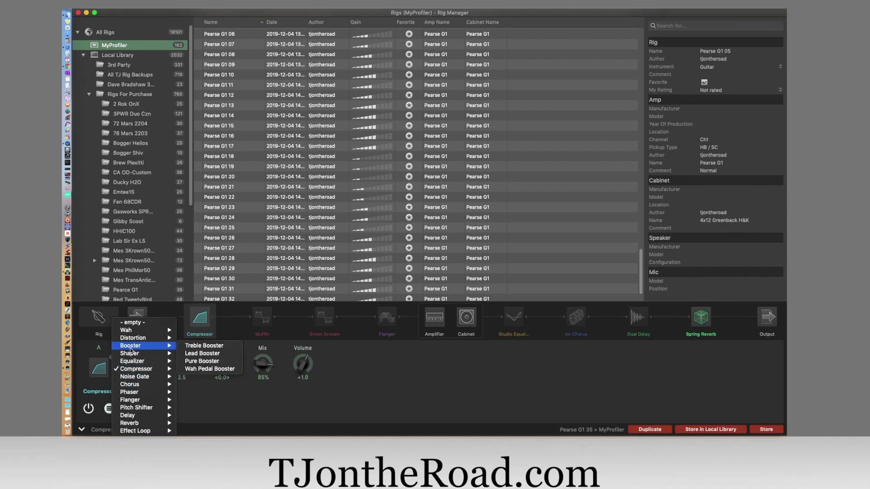
left_click(94, 374)
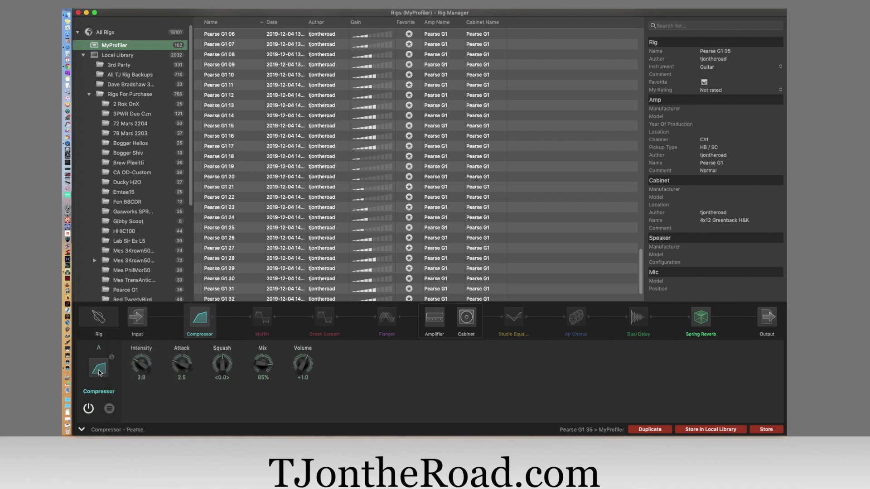
left_click(100, 373)
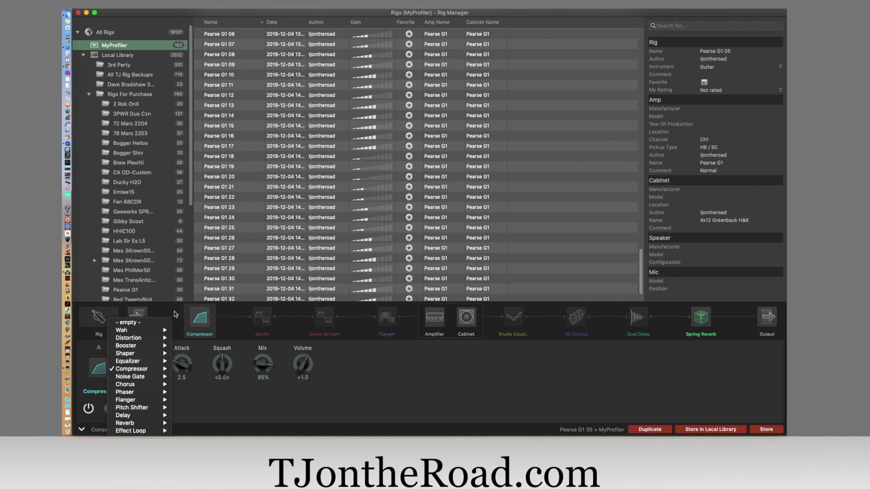
left_click(241, 336)
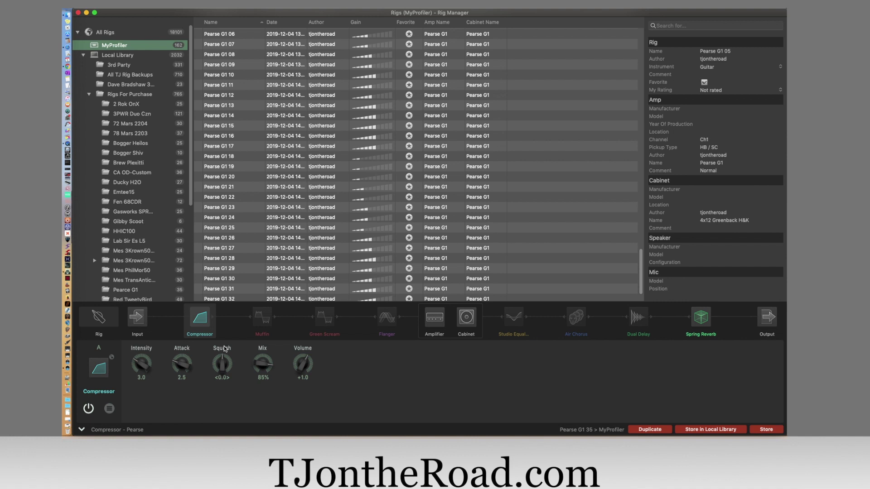
Preview the slot B Muffin distortion and leave it off, then switch the Compressor off
left_click(266, 323)
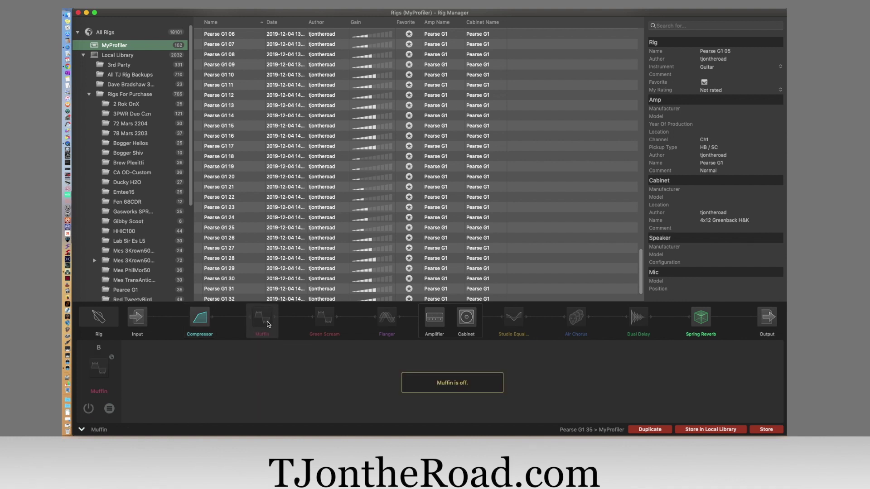
left_click(109, 409)
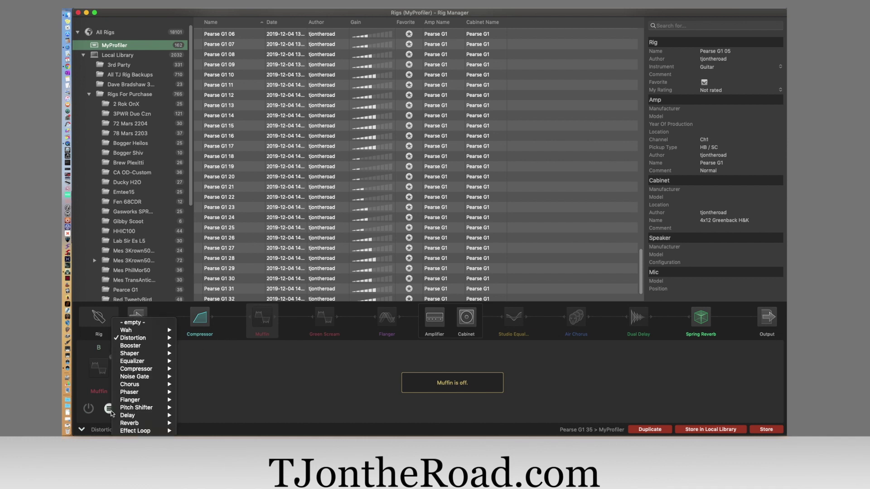
left_click(88, 413)
left_click(88, 413)
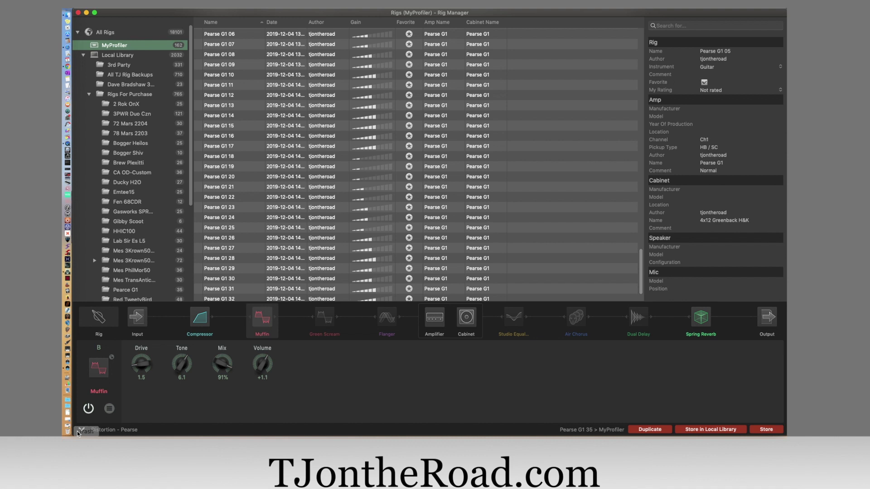
left_click(88, 410)
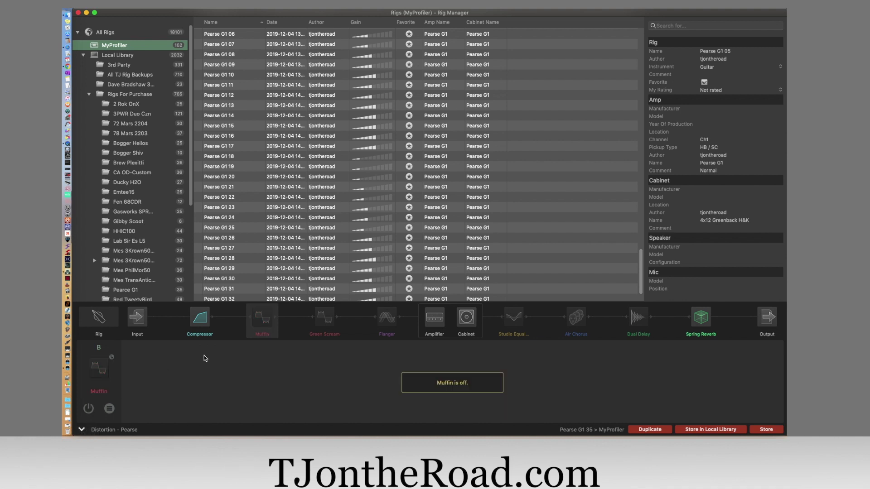
left_click(203, 326)
left_click(88, 409)
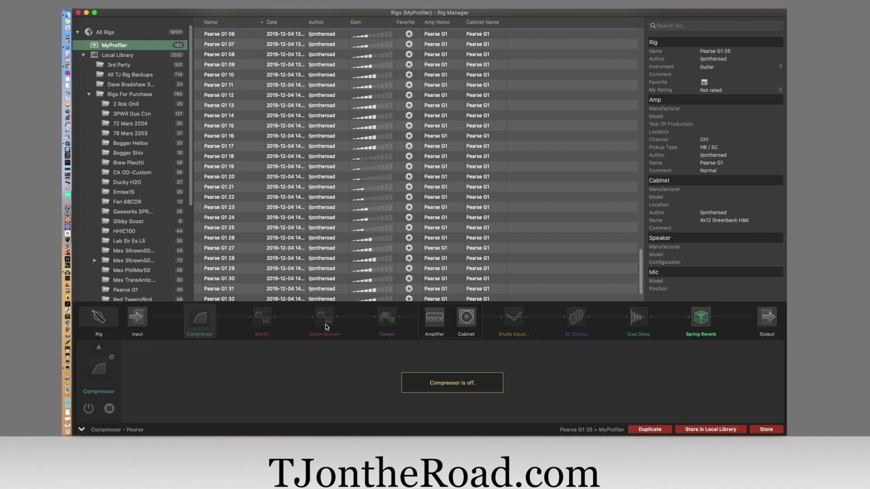
Preview the slot C Green Scream settings and effect types, then switch it back off
left_click(329, 321)
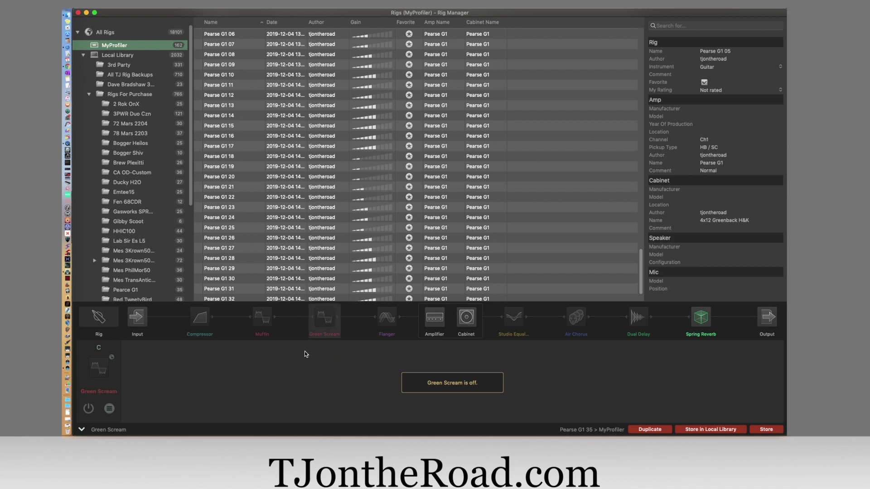
left_click(88, 409)
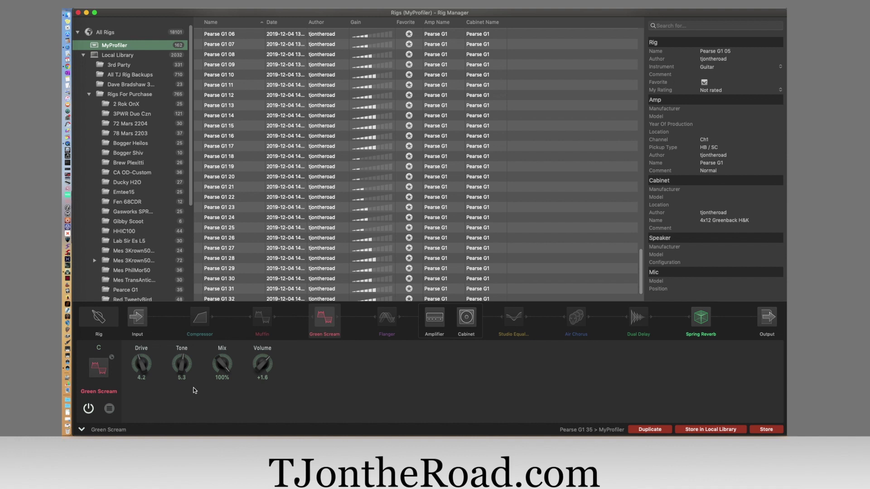
left_click(109, 409)
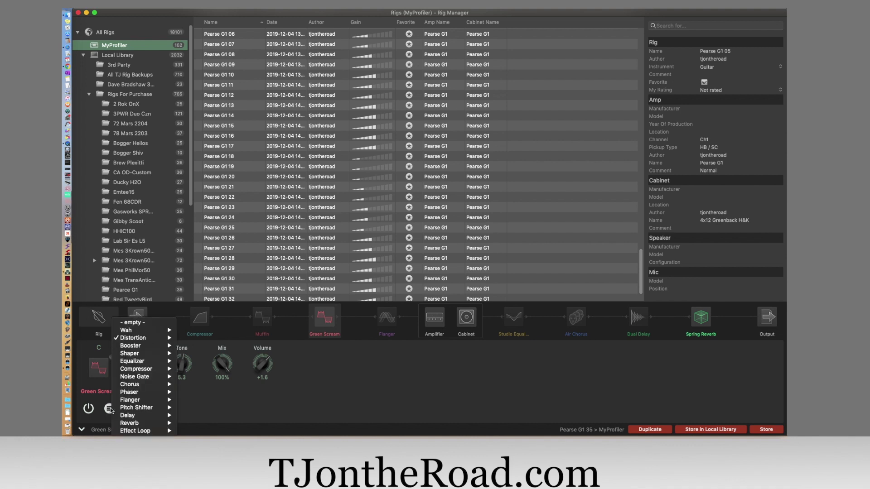
left_click(110, 408)
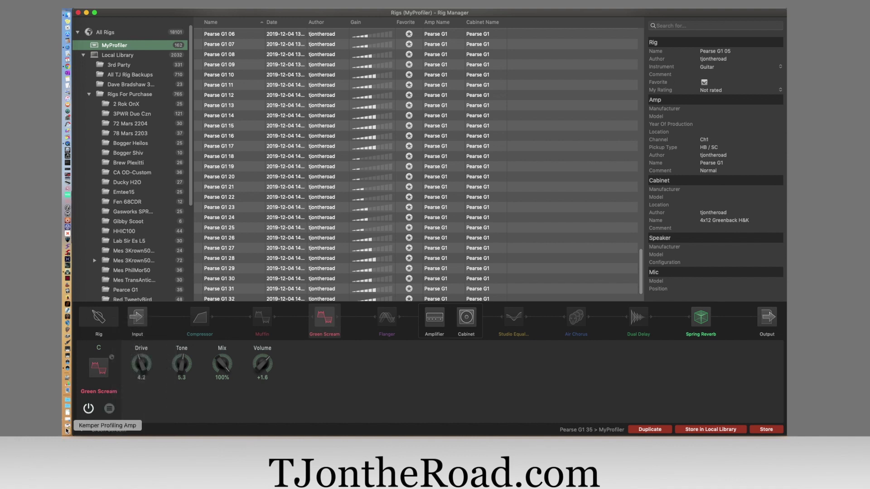
left_click(88, 409)
Preview the slot D Flanger, leave it off, and show the Pearse G1 amp (Gain 3.8, Definition 6.2)
left_click(383, 315)
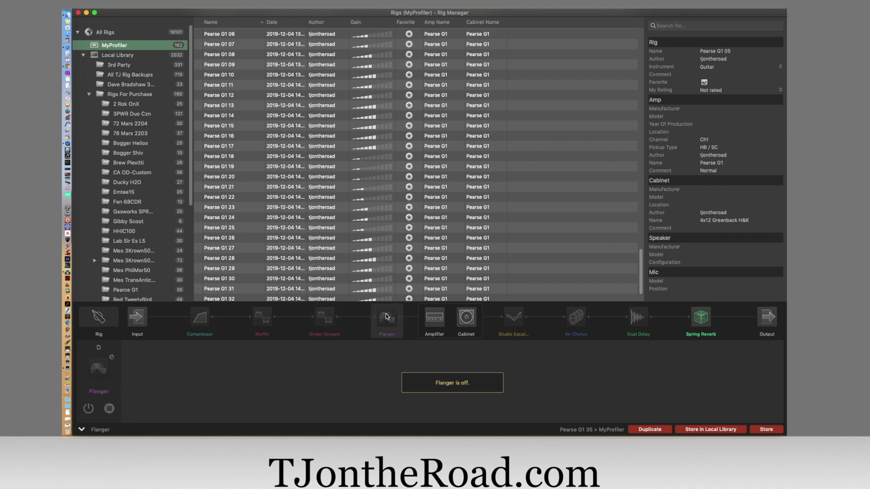
left_click(89, 409)
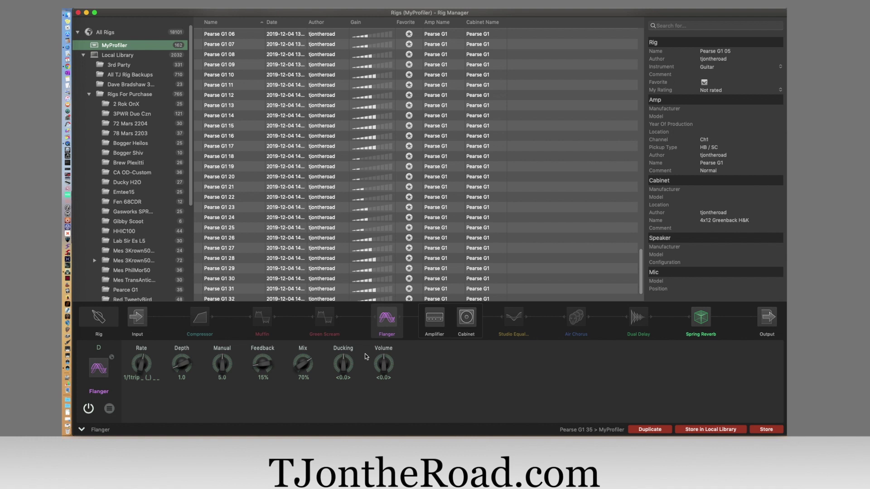
left_click(86, 409)
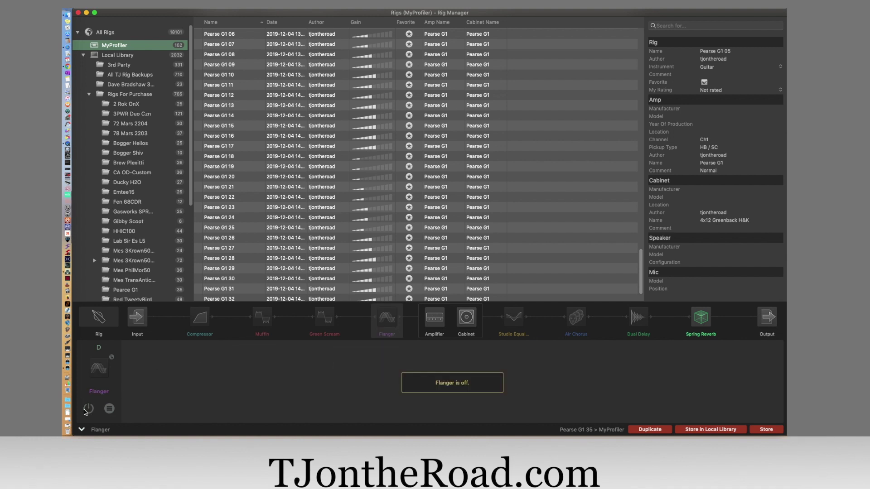
left_click(433, 323)
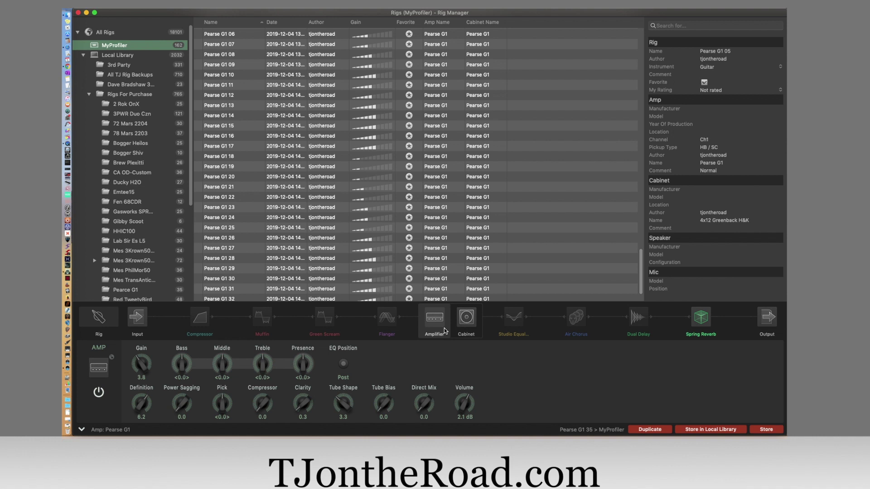
View the cabinet, preview the Studio Equalizer bands and leave it off, then show Air Chorus
left_click(472, 326)
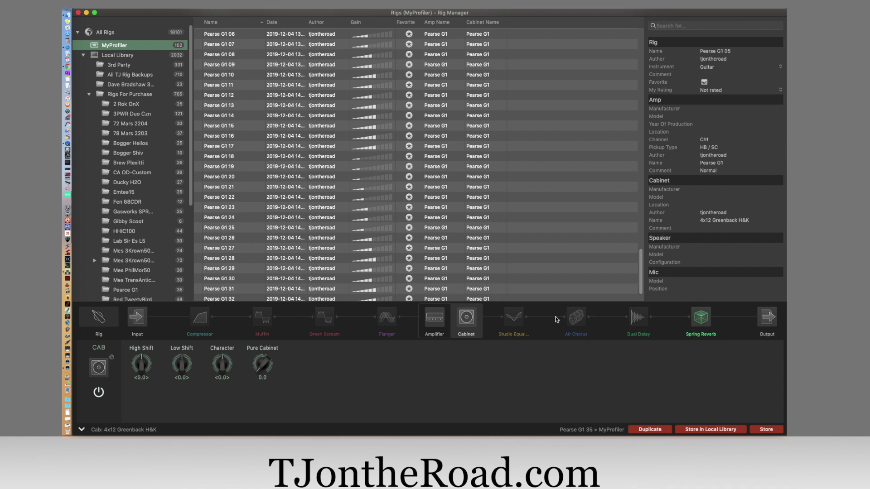
left_click(522, 323)
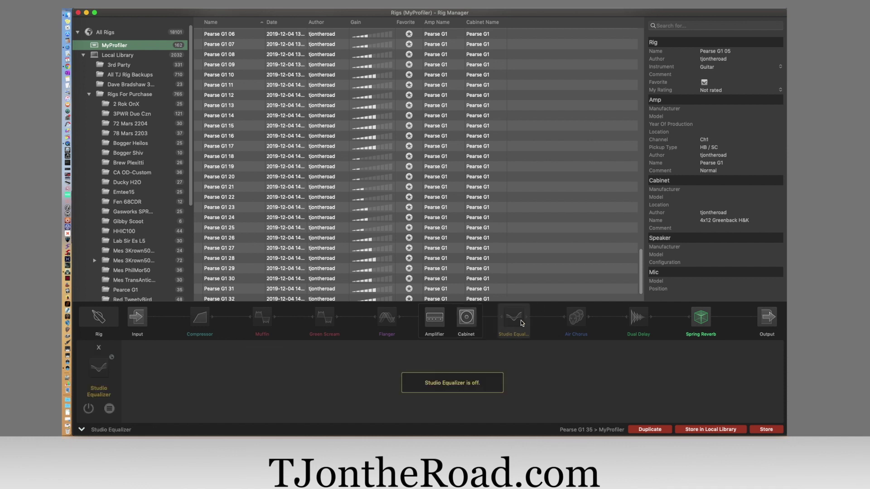
left_click(88, 409)
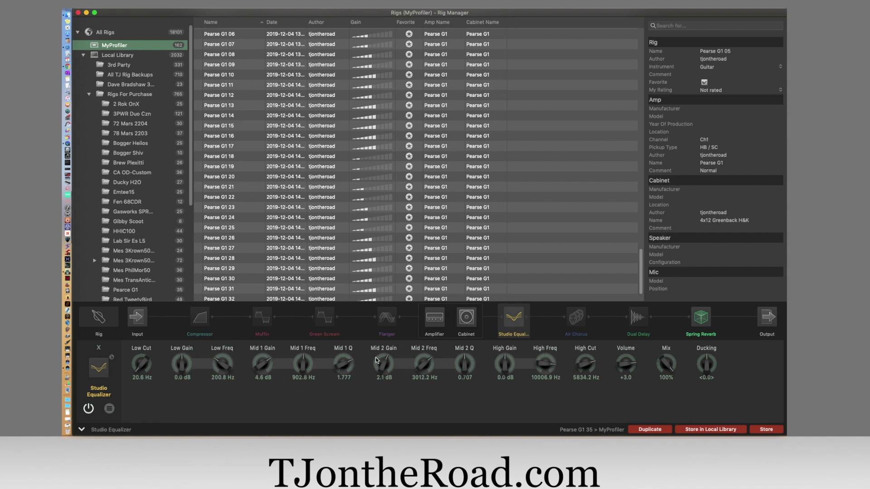
left_click(89, 409)
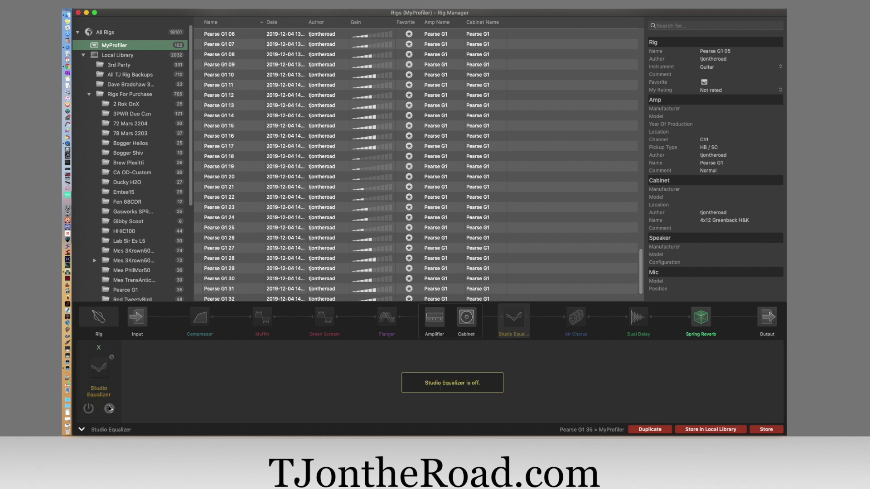
left_click(574, 325)
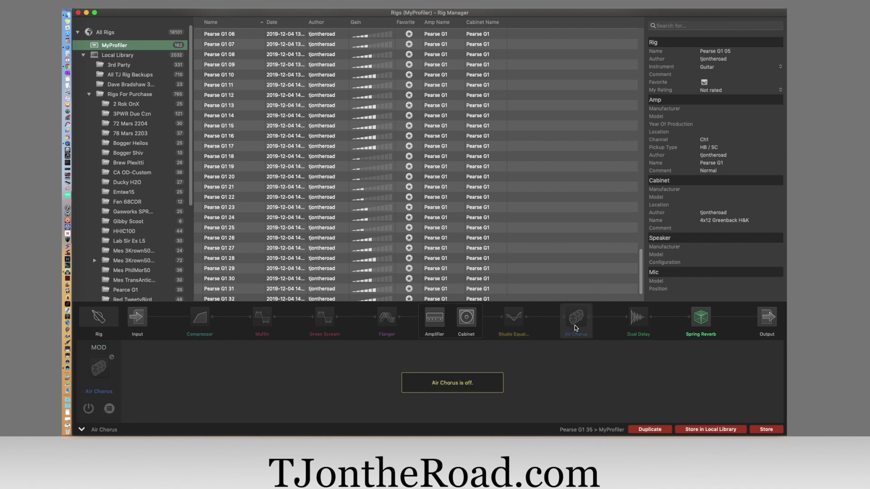
Preview Air Chorus and Dual Delay, leave both off, and show Spring Reverb (Decay 2.600 s, Mix 50.1%)
left_click(89, 408)
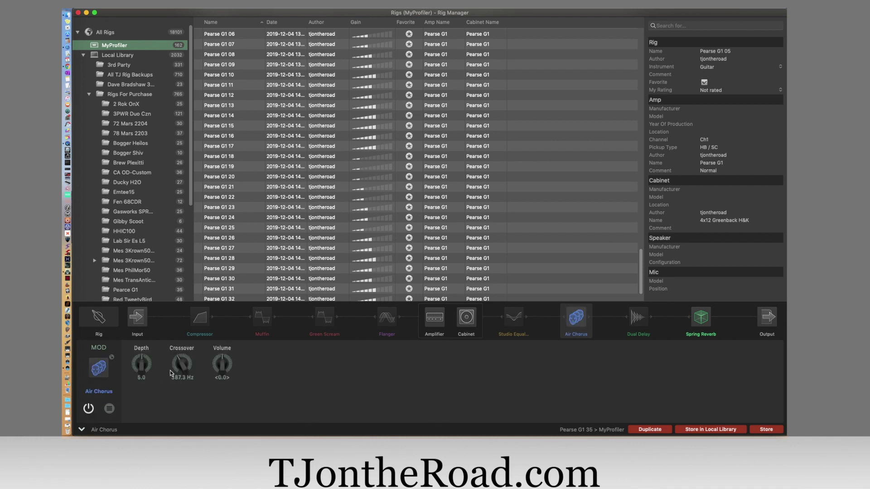
left_click(88, 409)
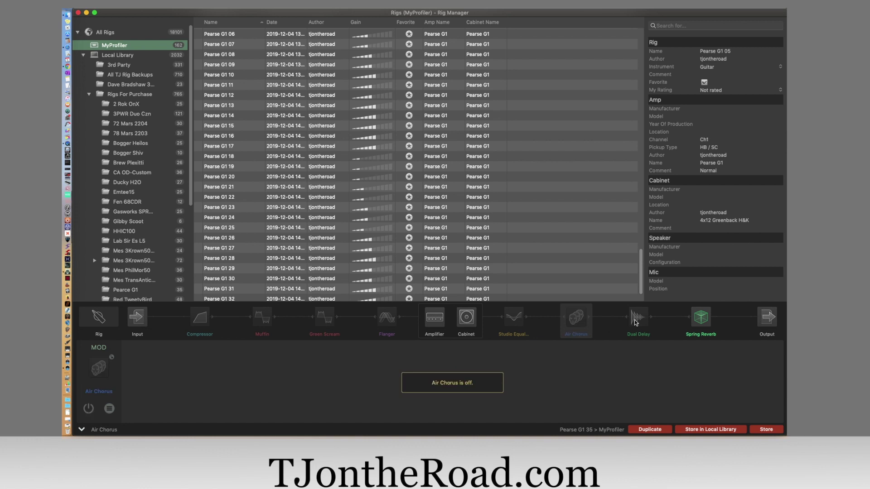
left_click(637, 319)
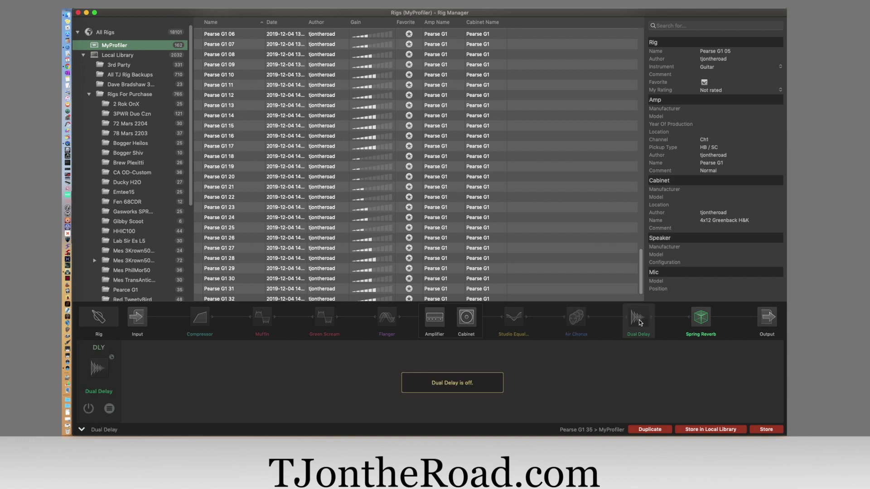
left_click(88, 409)
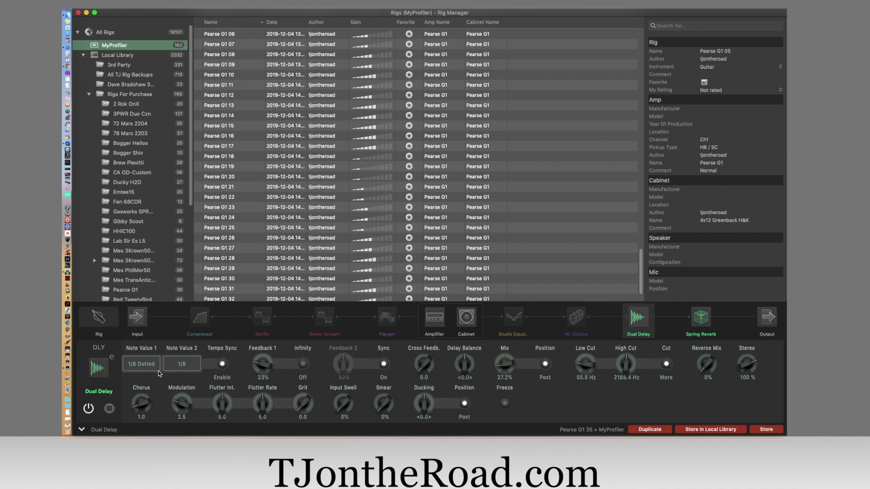
left_click(89, 408)
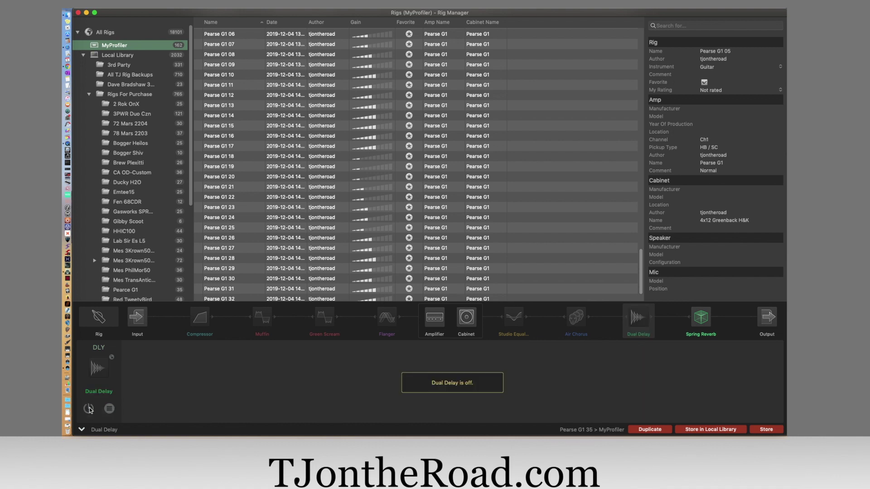
left_click(709, 321)
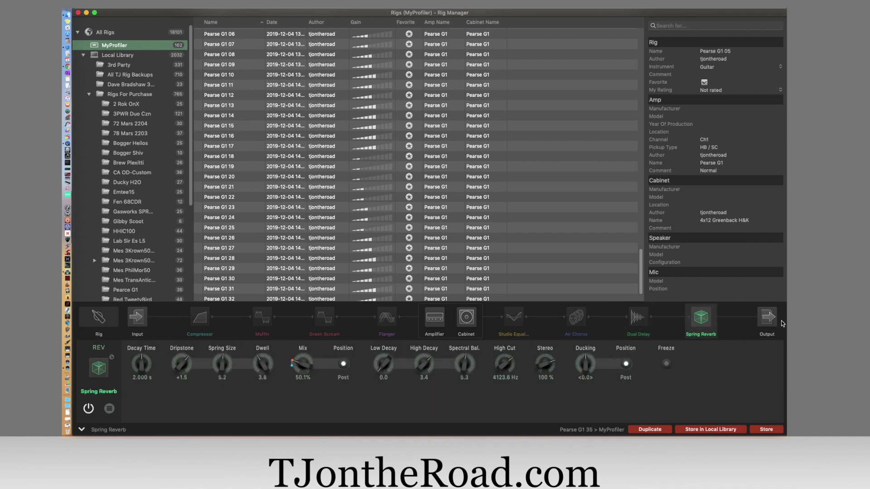
Show the Output module, with Main and Monitor Volume at -9.9 dB linked to Master Vol
left_click(767, 326)
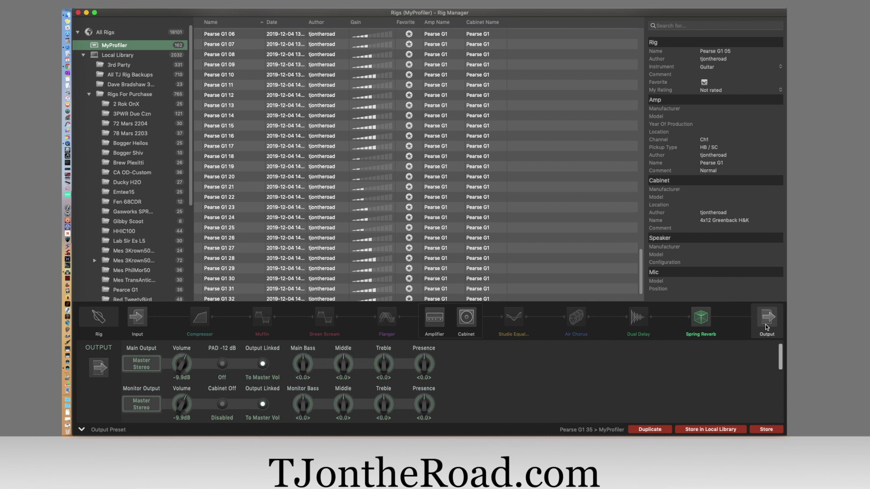